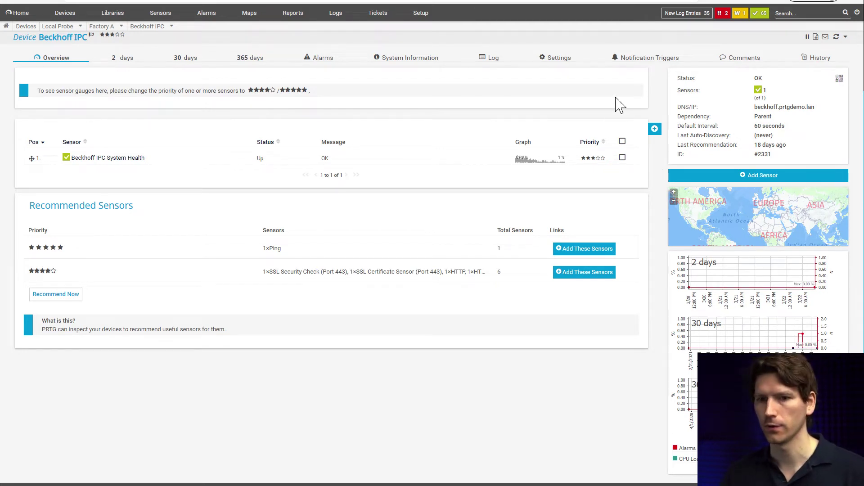
# Navigate up through the Factory A group and back to the Beckhoff IPC device
pyautogui.click(104, 28)
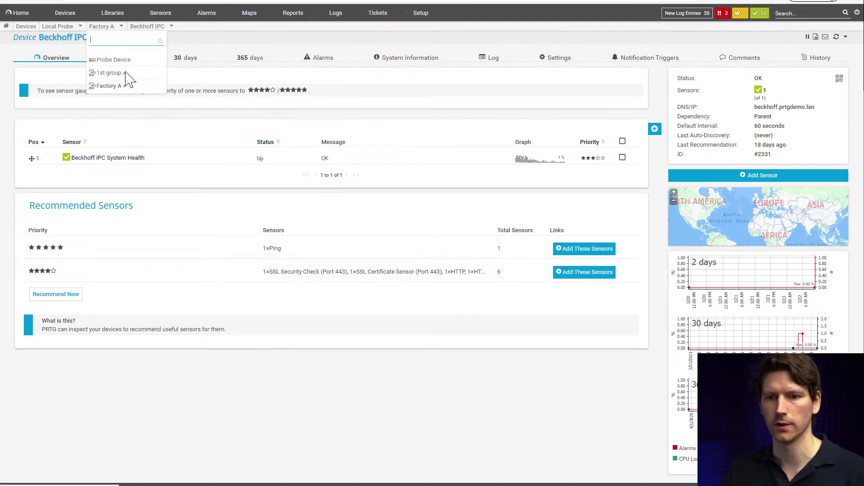
pyautogui.click(108, 86)
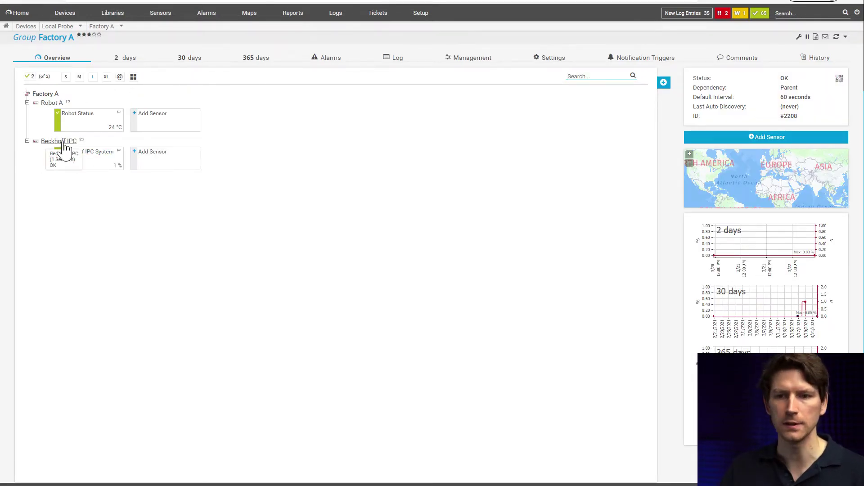
pyautogui.click(63, 142)
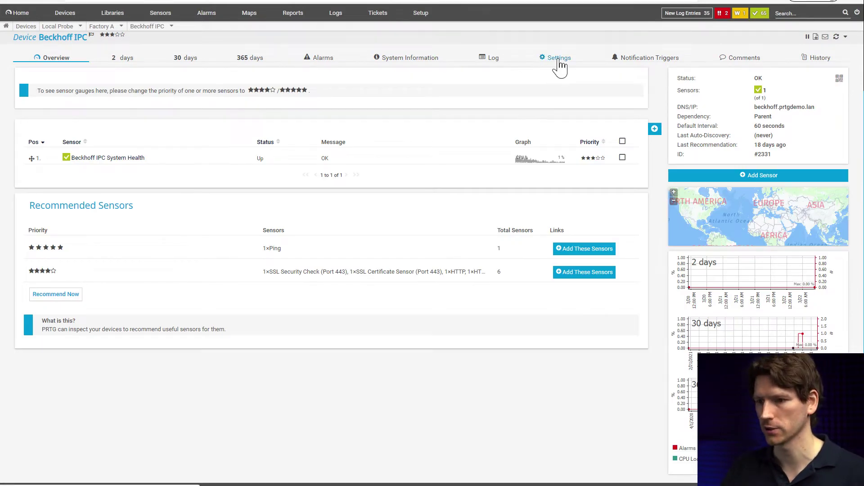
# Review the Beckhoff IPC's OPC UA credentials, checking port 4852 and the server path field
pyautogui.click(558, 61)
pyautogui.scroll(-6, 556, 58)
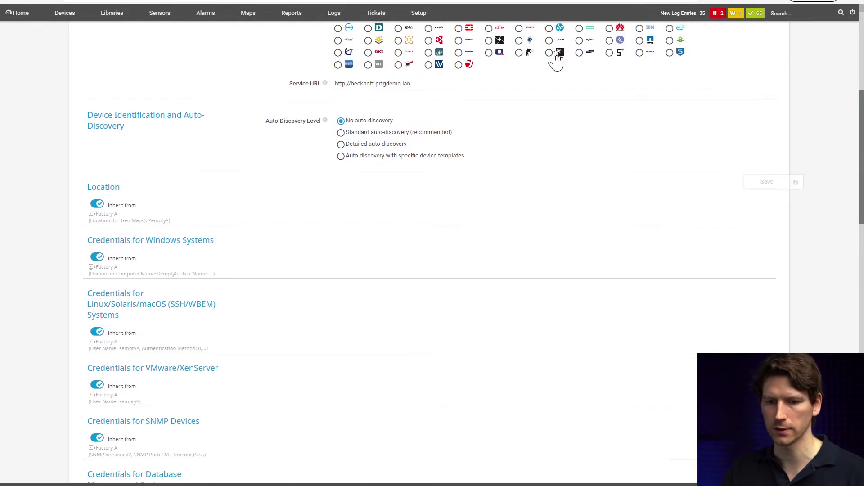
pyautogui.scroll(-5, 549, 49)
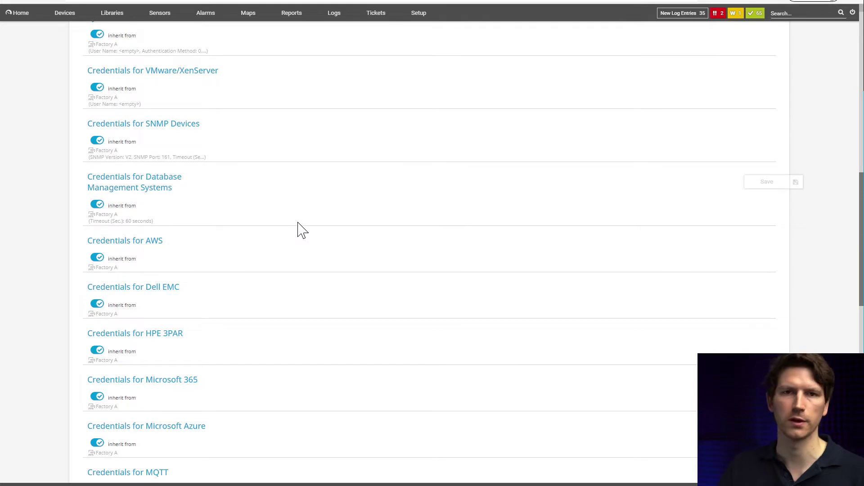
pyautogui.scroll(-3, 299, 228)
pyautogui.scroll(-2, 299, 225)
pyautogui.scroll(-2, 288, 203)
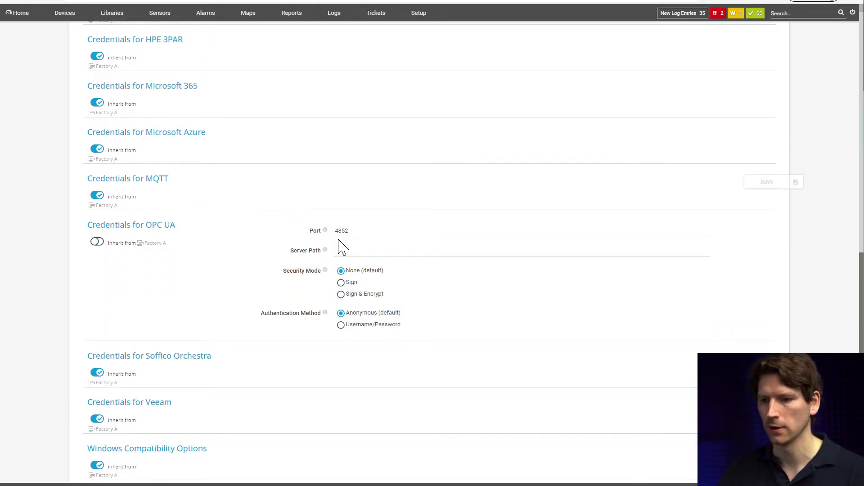
pyautogui.click(351, 228)
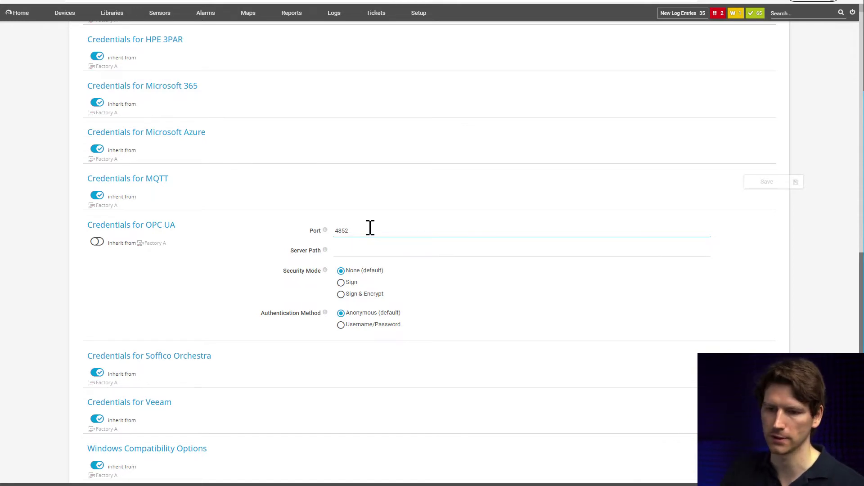
pyautogui.click(353, 250)
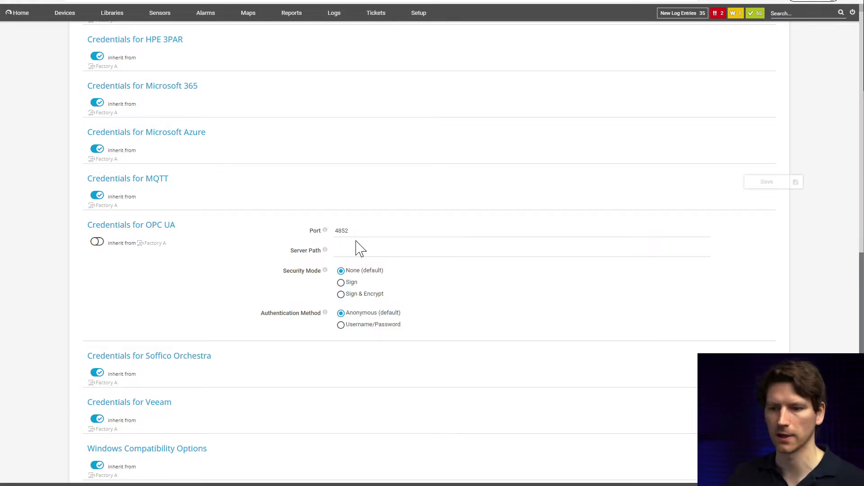
pyautogui.click(367, 250)
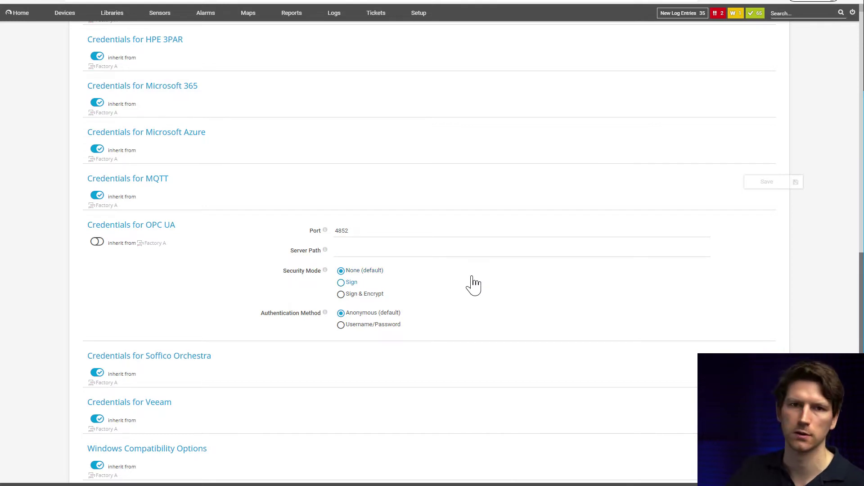
pyautogui.click(364, 297)
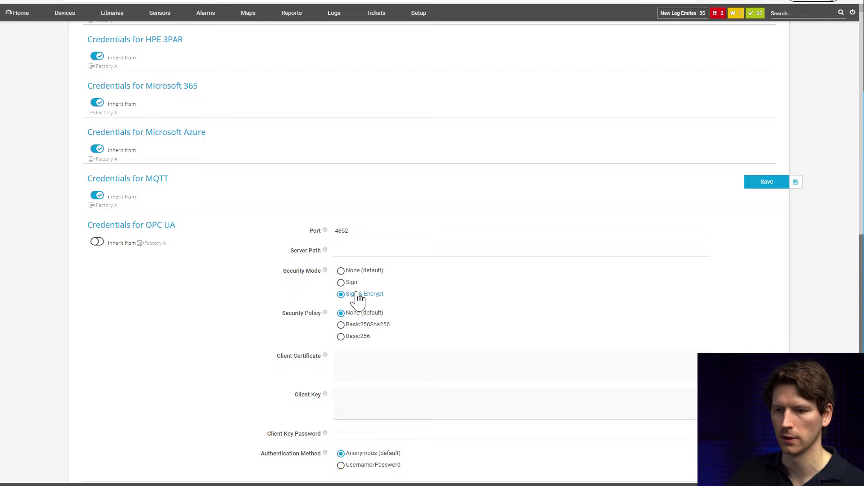
pyautogui.scroll(-3, 358, 299)
pyautogui.click(374, 229)
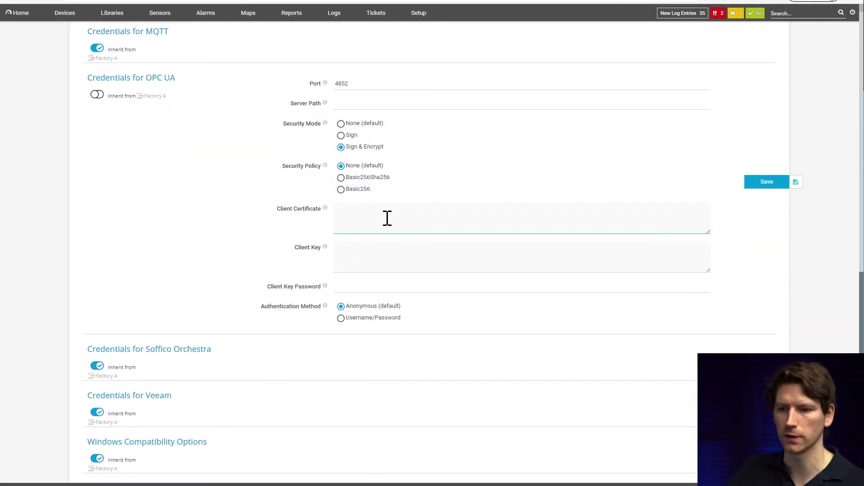
pyautogui.click(371, 256)
pyautogui.click(385, 288)
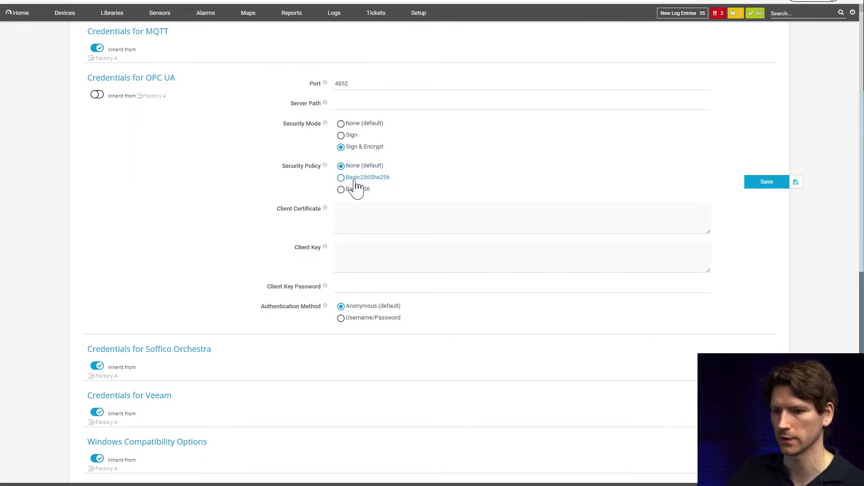
pyautogui.click(364, 125)
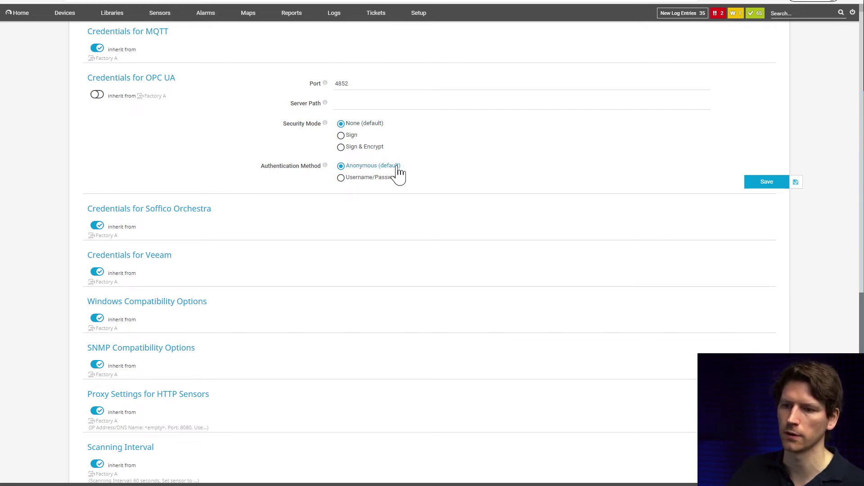
pyautogui.click(361, 186)
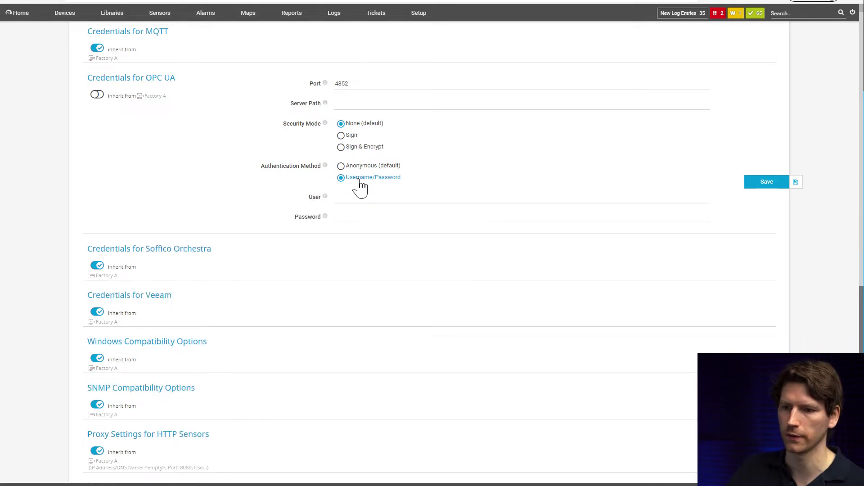
pyautogui.click(352, 201)
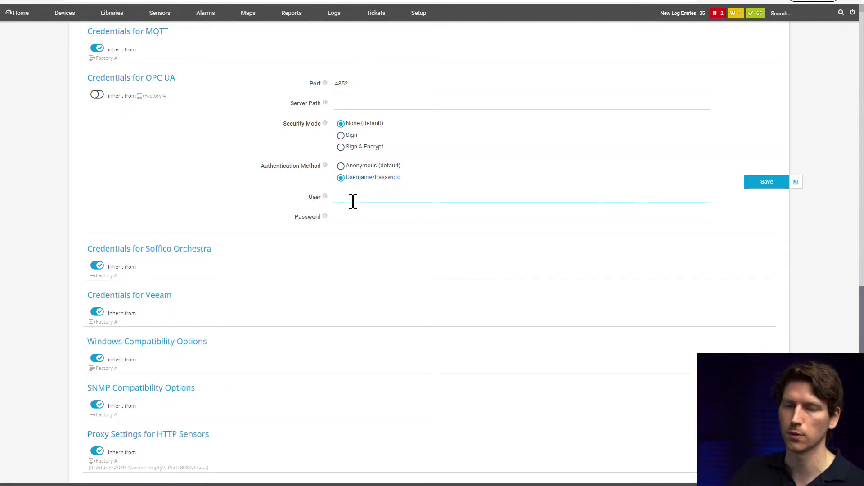
pyautogui.click(359, 166)
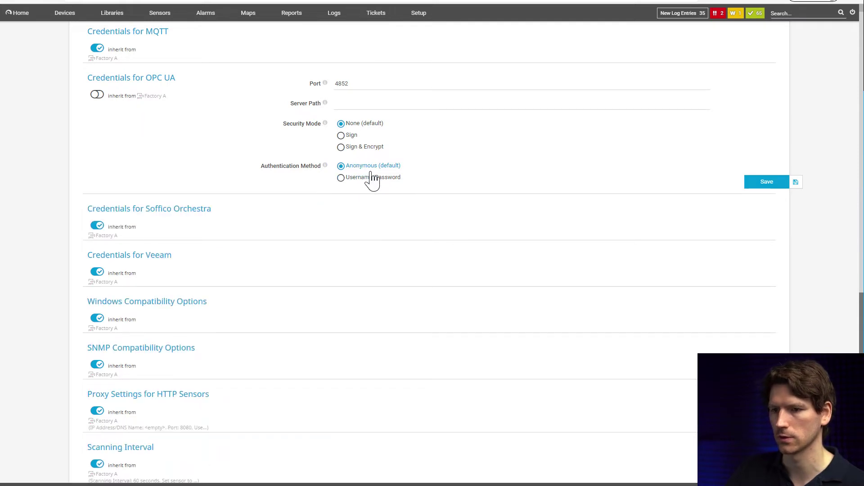
# Save the device settings and choose the OPC UA Server Status sensor type for Beckhoff IPC
pyautogui.click(766, 183)
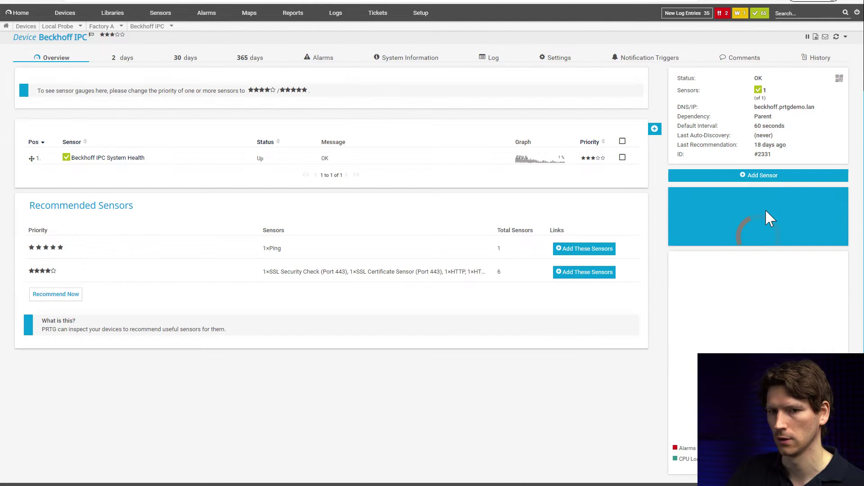
pyautogui.click(647, 132)
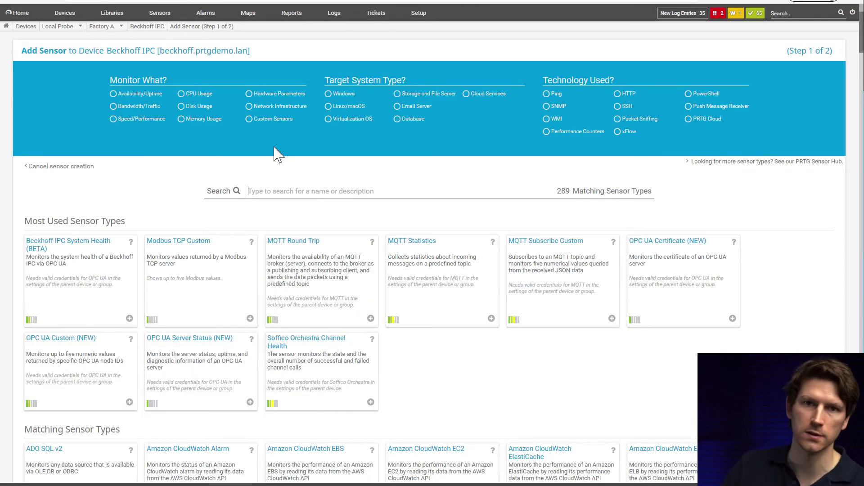
pyautogui.write('opc ua')
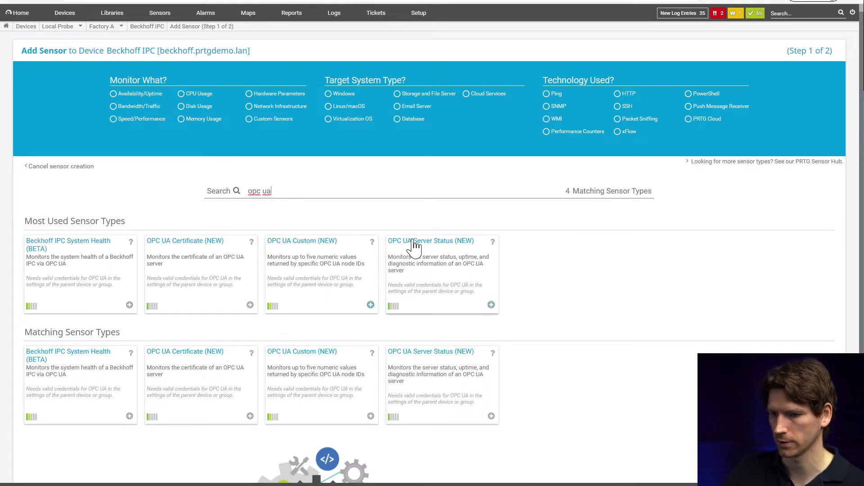
pyautogui.click(421, 286)
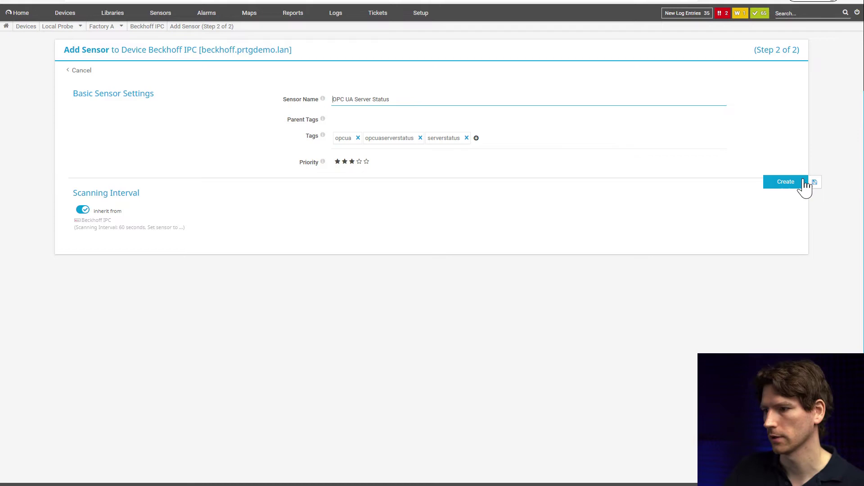
# Create the OPC UA Server Status sensor with default settings and load its channel overview
pyautogui.click(802, 182)
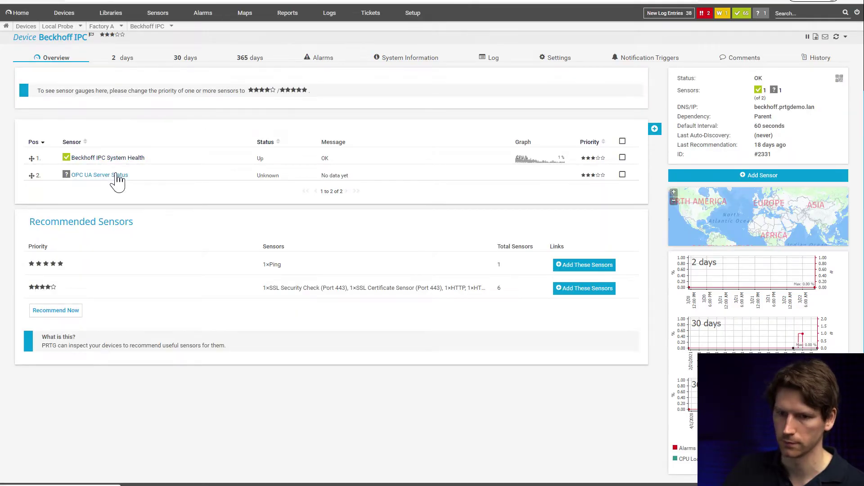
pyautogui.click(115, 178)
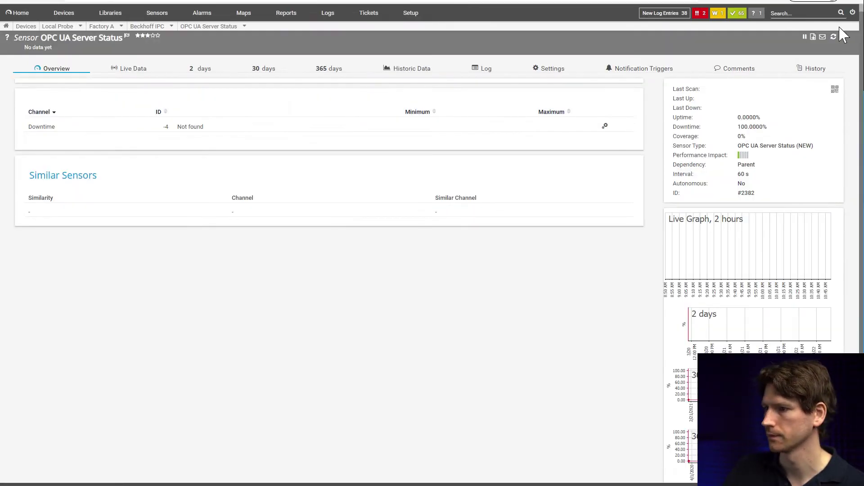
pyautogui.click(833, 38)
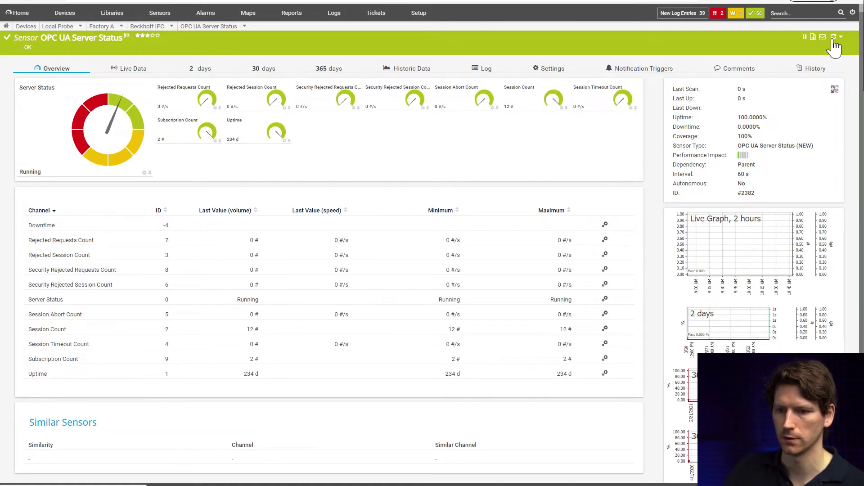
# Sort the sensor's channel table by the Last Value column
pyautogui.click(254, 210)
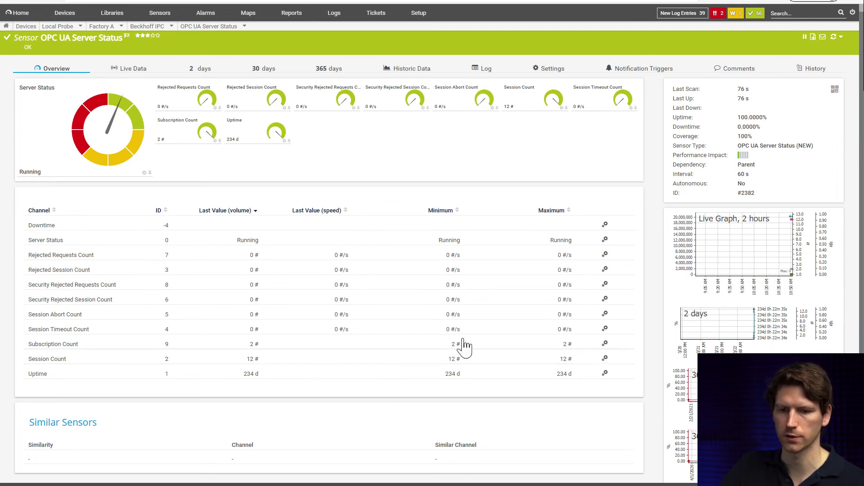
# Enable limit alerting on Session Count with upper warning 15 and upper error 20
pyautogui.click(605, 359)
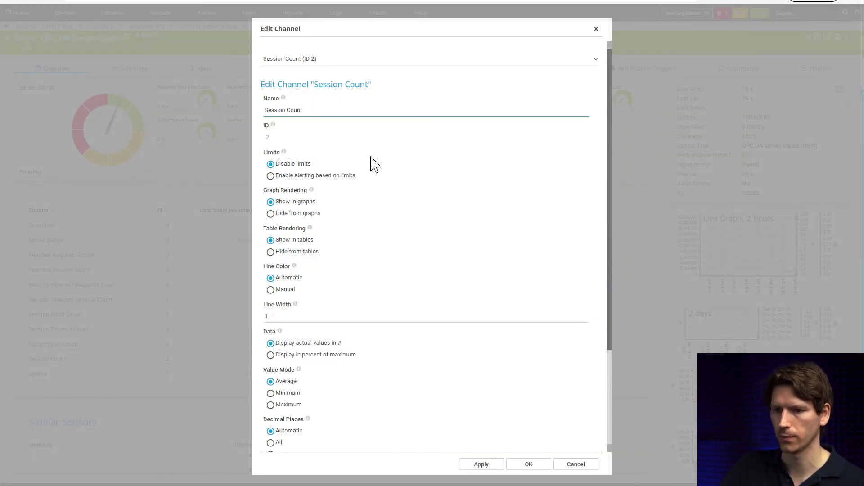
pyautogui.click(344, 175)
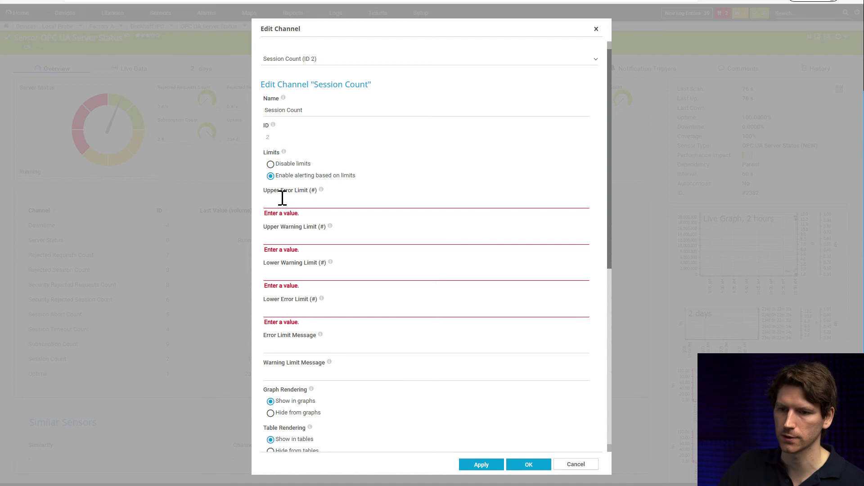
pyautogui.click(347, 236)
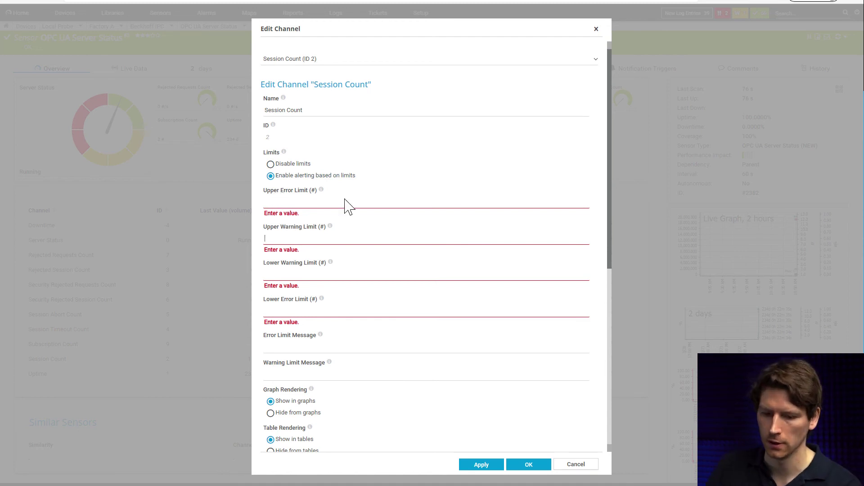
pyautogui.write('15')
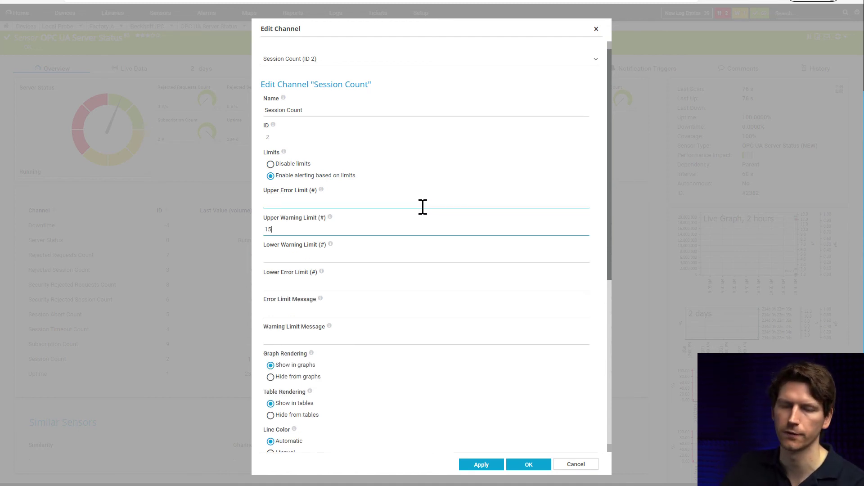
pyautogui.click(295, 202)
pyautogui.write('23')
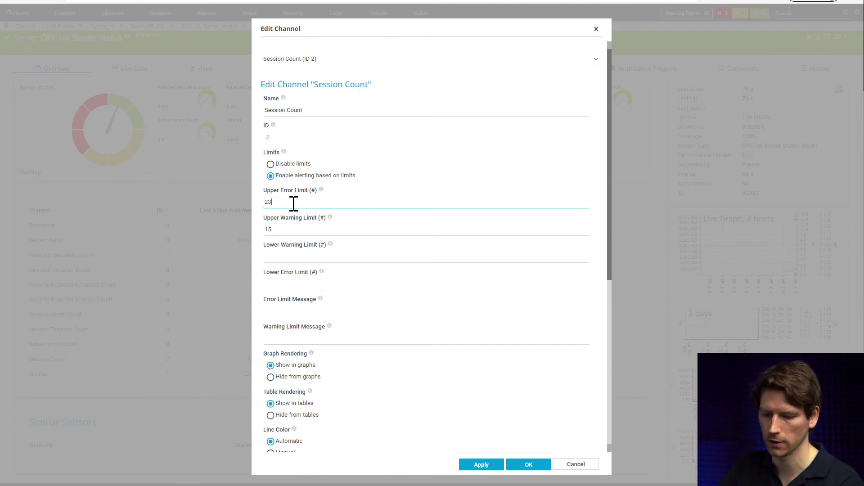
pyautogui.press('BackSpace')
pyautogui.write('0')
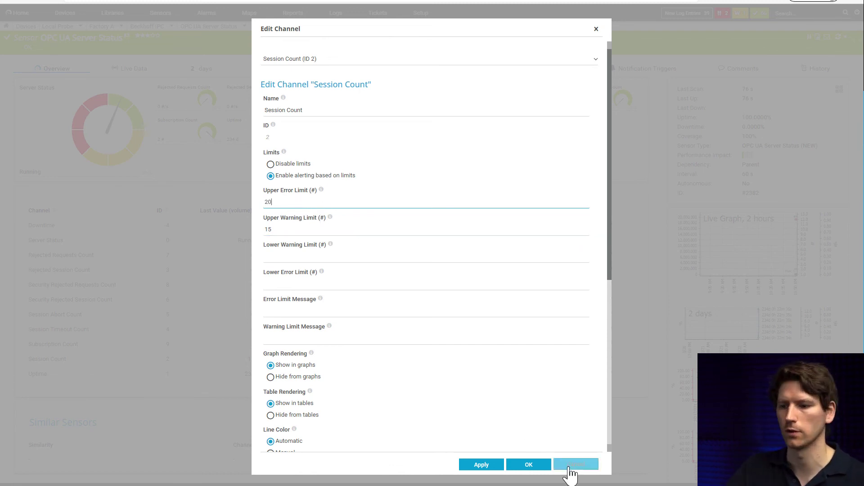
pyautogui.click(528, 464)
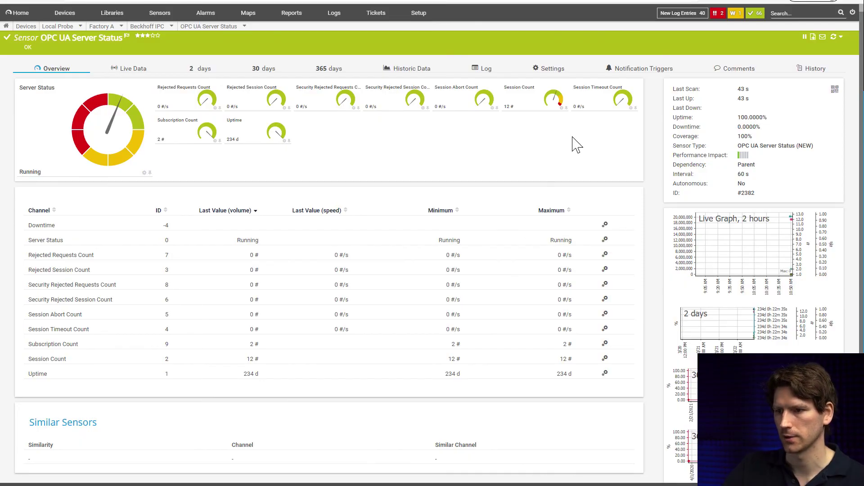